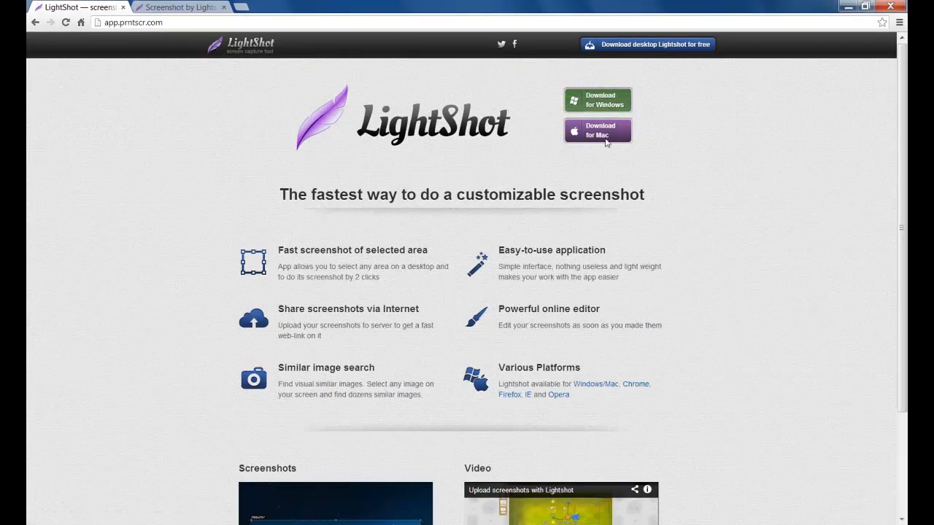
Accept the LightShot license and start the Windows installer download
left_click(599, 102)
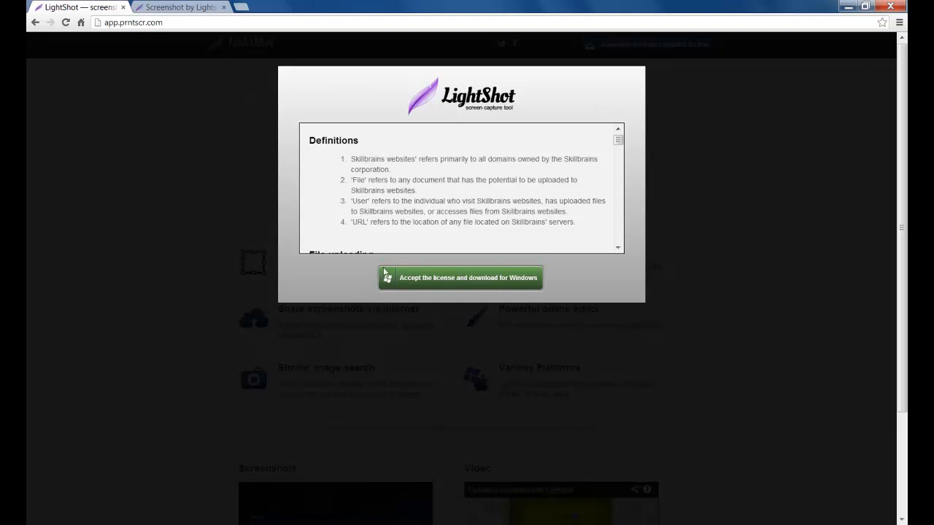
left_click(470, 283)
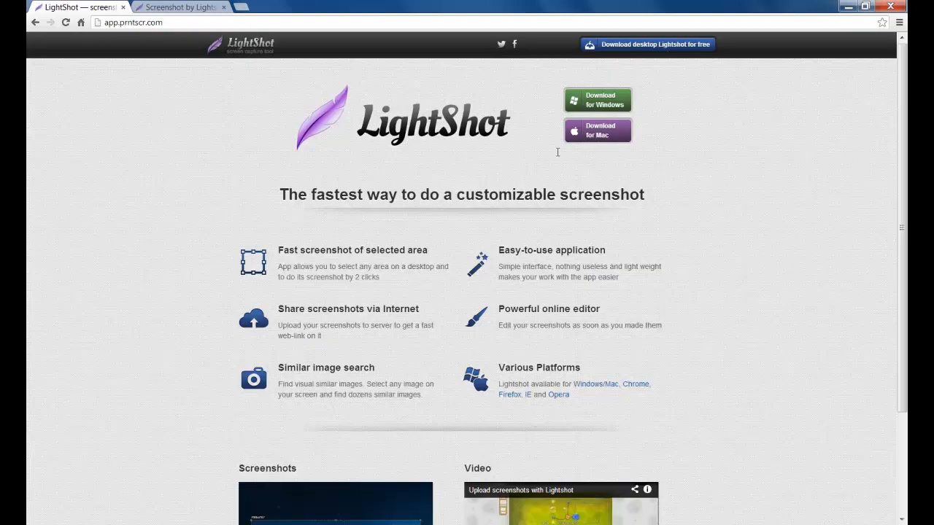
Minimize Chrome and bring up the Start menu to search for LightShot
left_click(847, 7)
key("super")
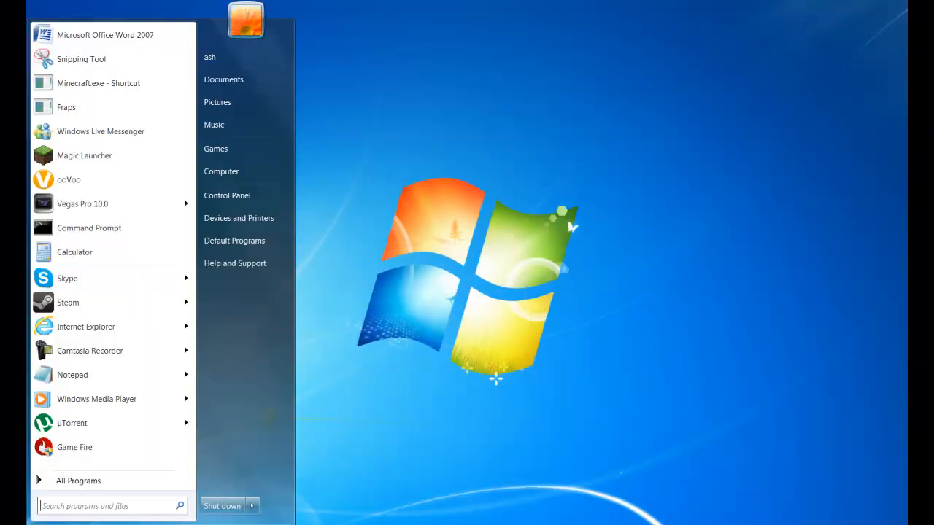
type("i")
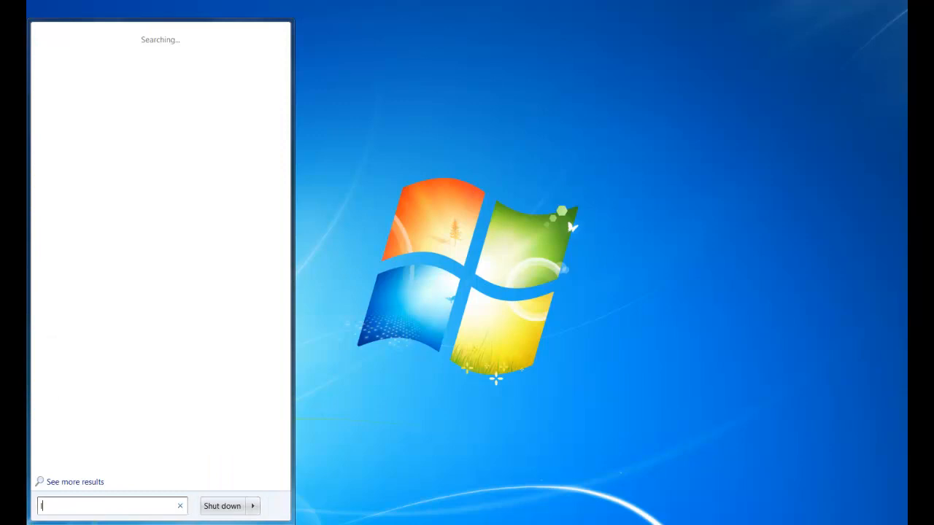
type("ightshot")
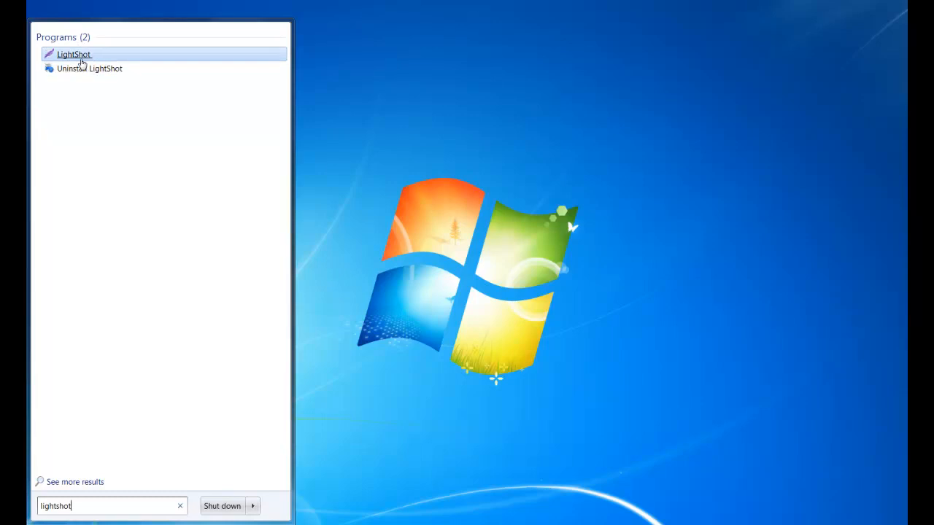
Launch LightShot and select a 573x536 desktop area around the Windows logo
left_click(82, 57)
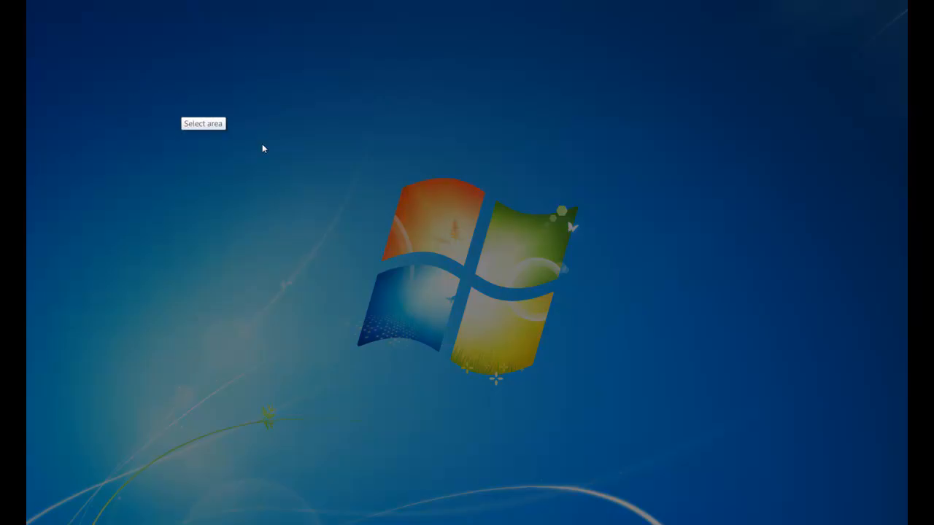
left_click_drag(334, 136, 635, 416)
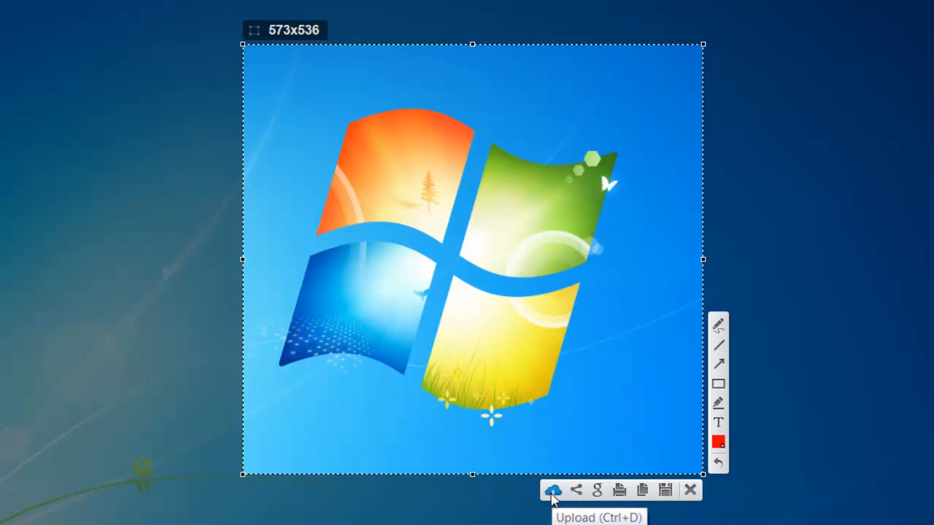
Upload the captured area so LightShot returns its prntscr.com link
left_click(552, 491)
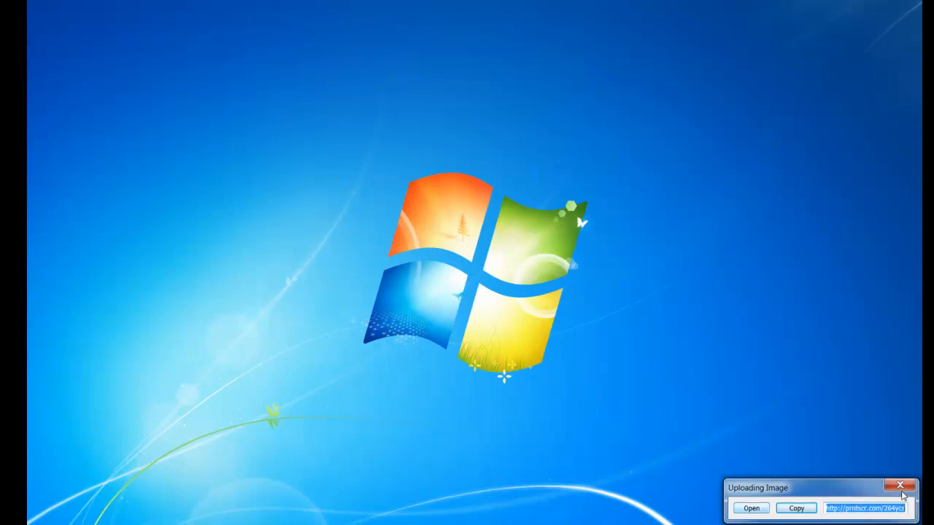
Dismiss the upload dialog and view the screenshot at prntscr.com/264xb1 in Chrome
left_click(901, 486)
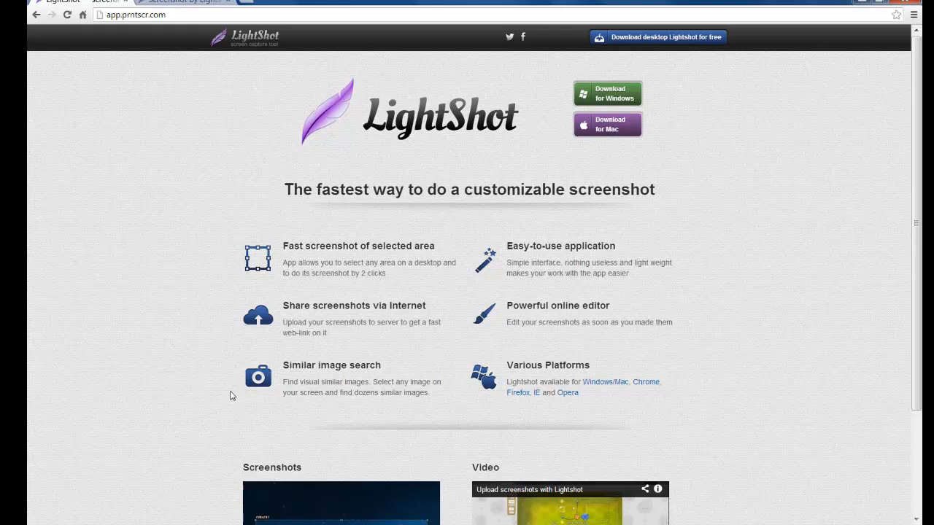
left_click(159, 7)
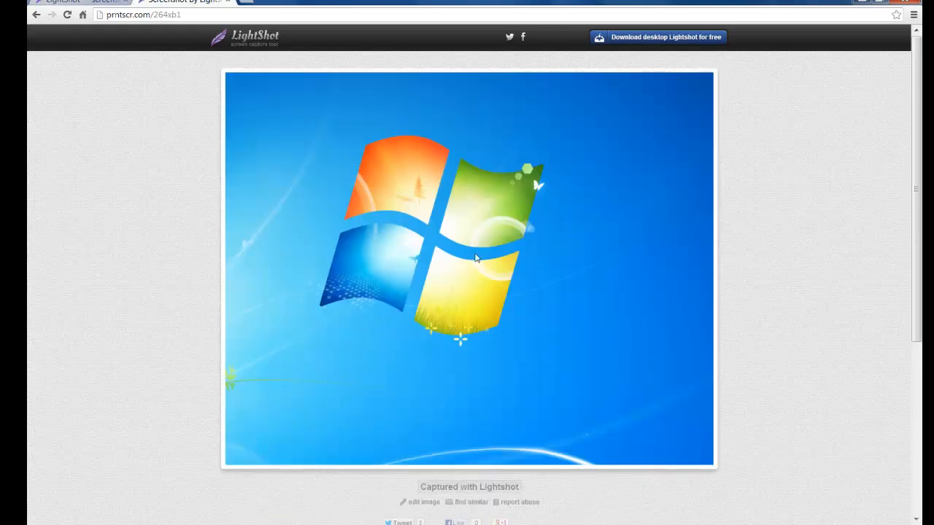